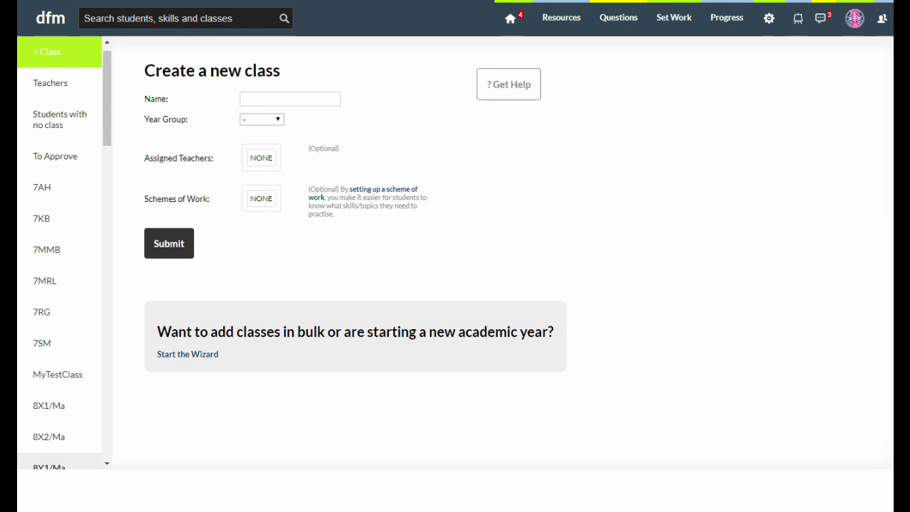
# - Name the new class 7CLASS and set its year group to Year 7
pyautogui.click(315, 102)
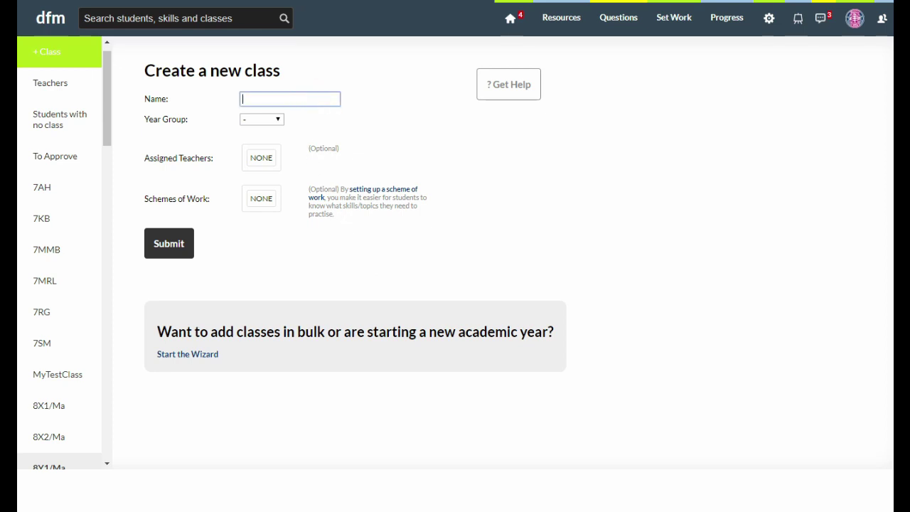
pyautogui.write('7CLASS')
pyautogui.click(263, 123)
pyautogui.click(264, 176)
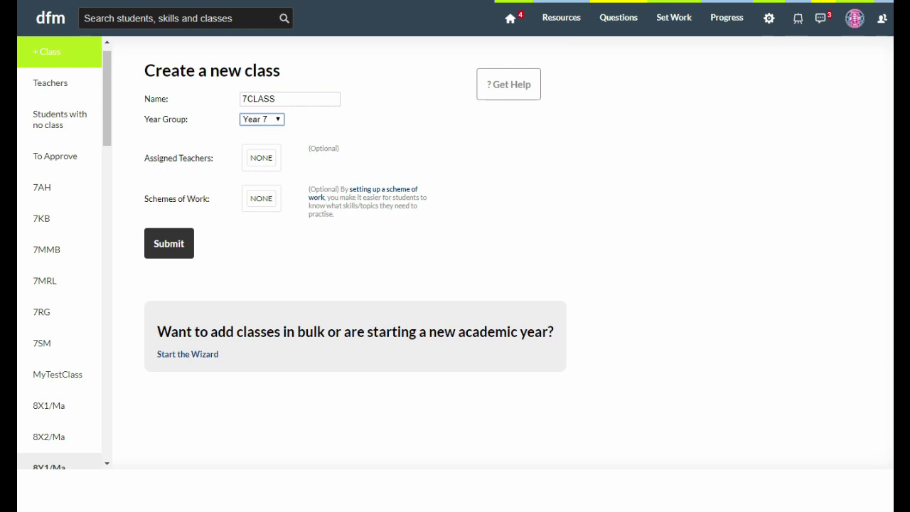
# - Assign a teacher to 7CLASS and submit the new class
pyautogui.click(260, 161)
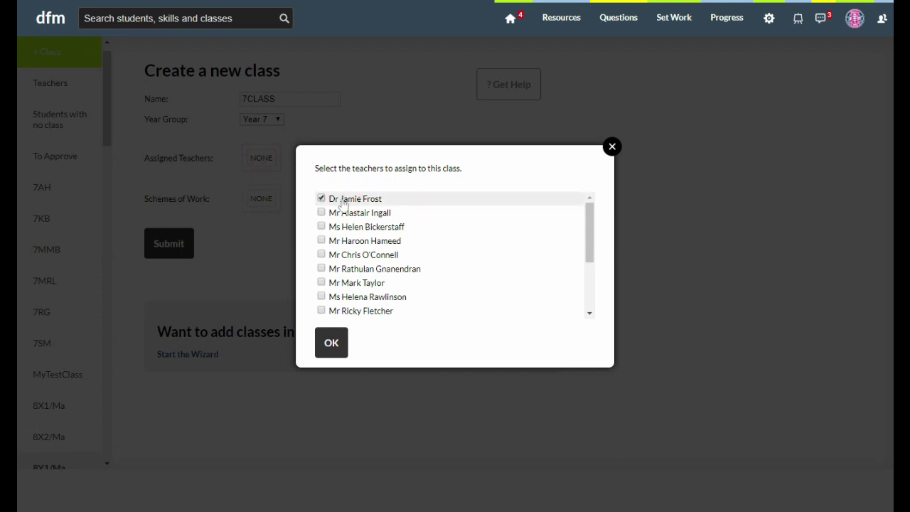
pyautogui.click(330, 342)
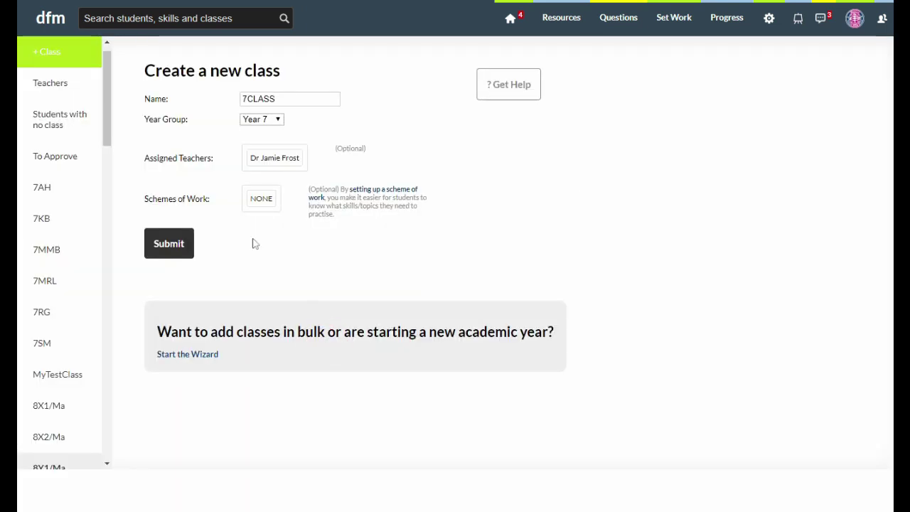
pyautogui.click(175, 247)
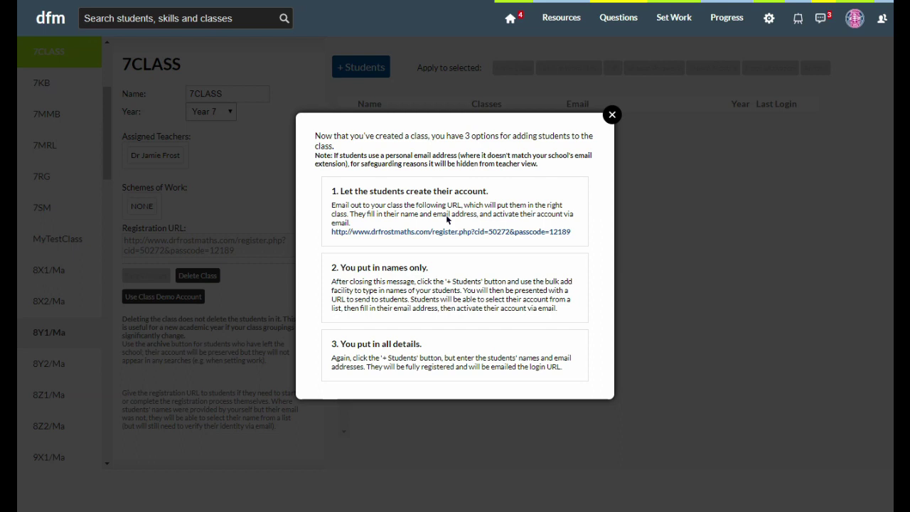
pyautogui.click(690, 249)
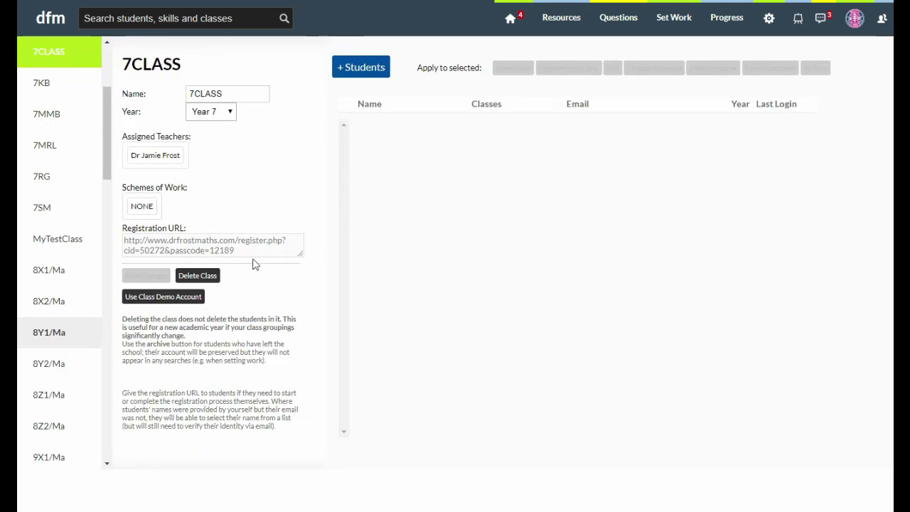
pyautogui.click(237, 244)
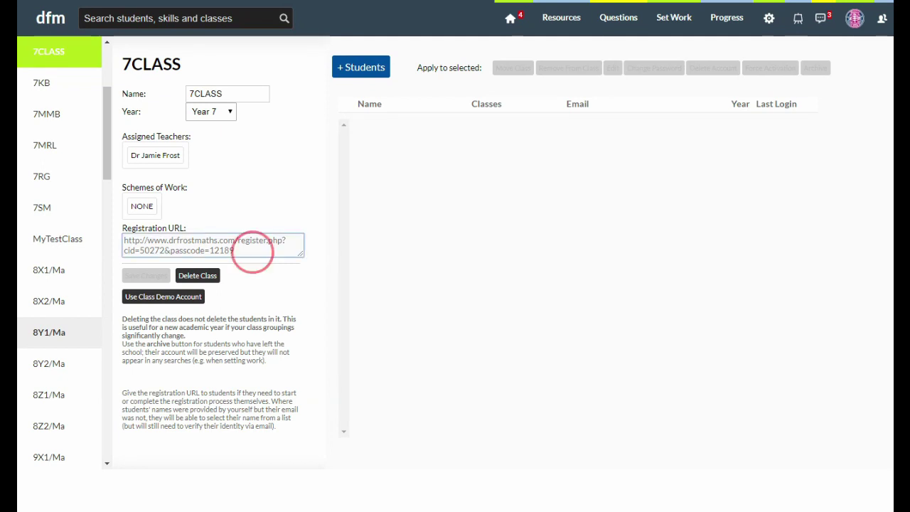
pyautogui.moveTo(251, 246); pyautogui.dragTo(112, 233)
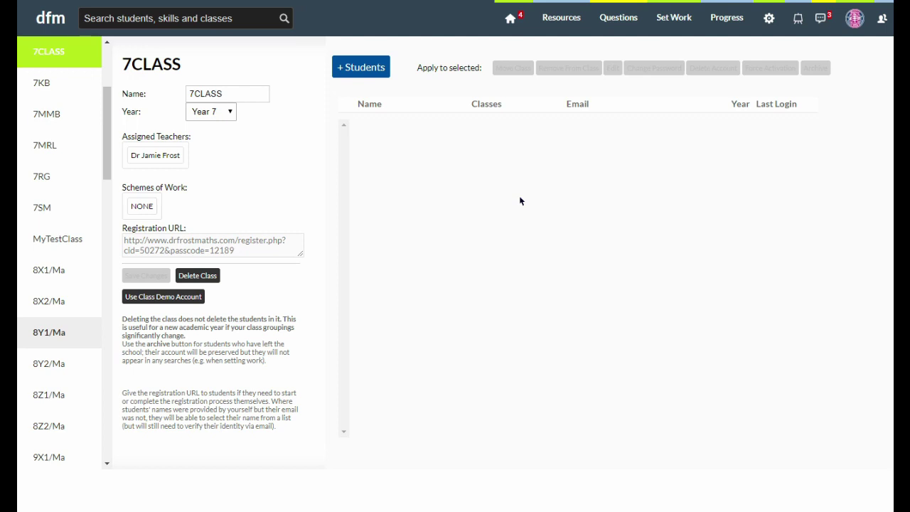
# - Open the '+ Students' Bulk Add/Import box for 7CLASS, then switch to the Excel student list
pyautogui.click(363, 69)
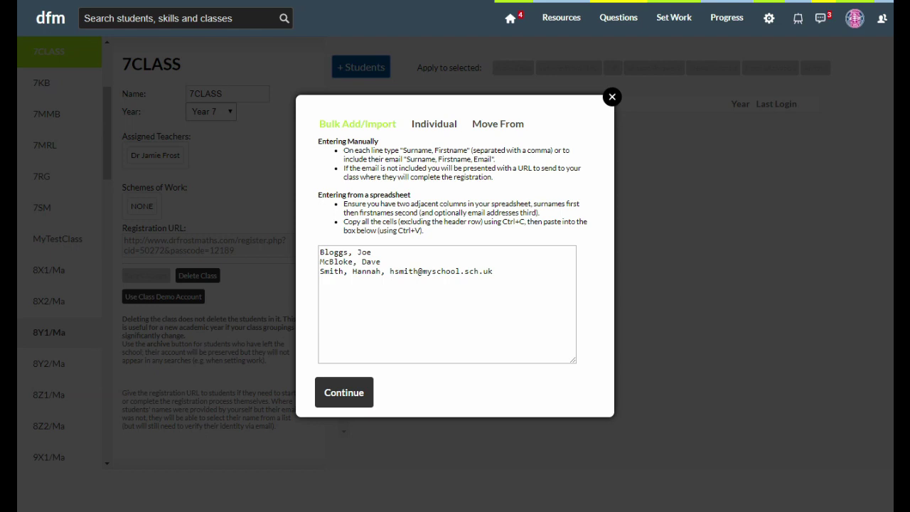
pyautogui.click(399, 271)
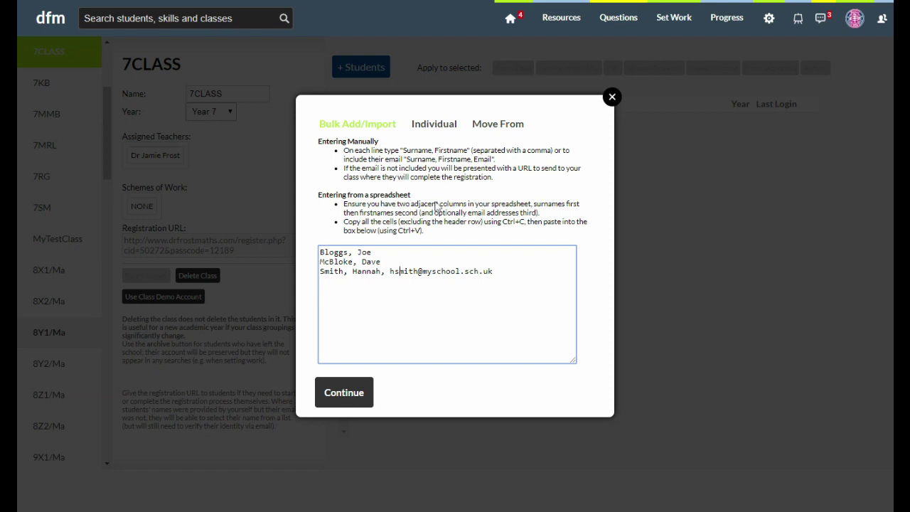
pyautogui.hotkey('alt', 'Tab')
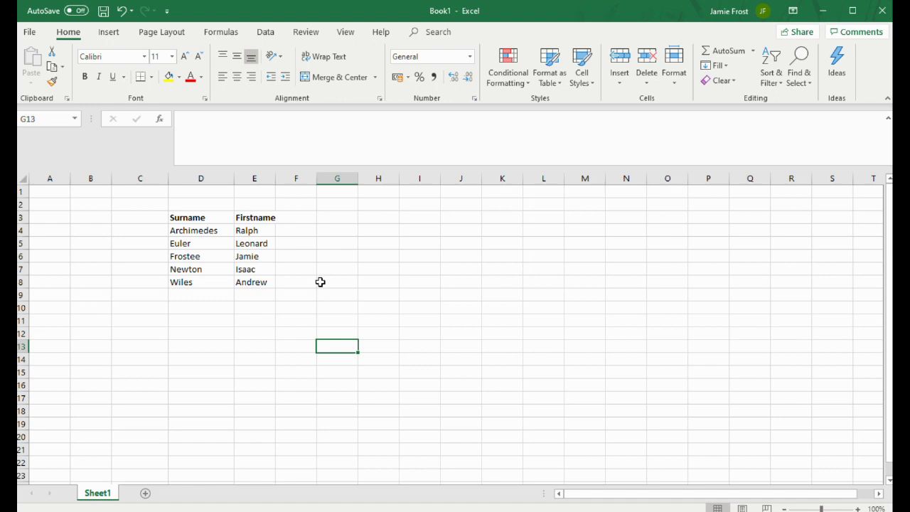
# - Copy the five student surnames and first names (D4:E8) from Excel, excluding the header row
pyautogui.click(182, 224)
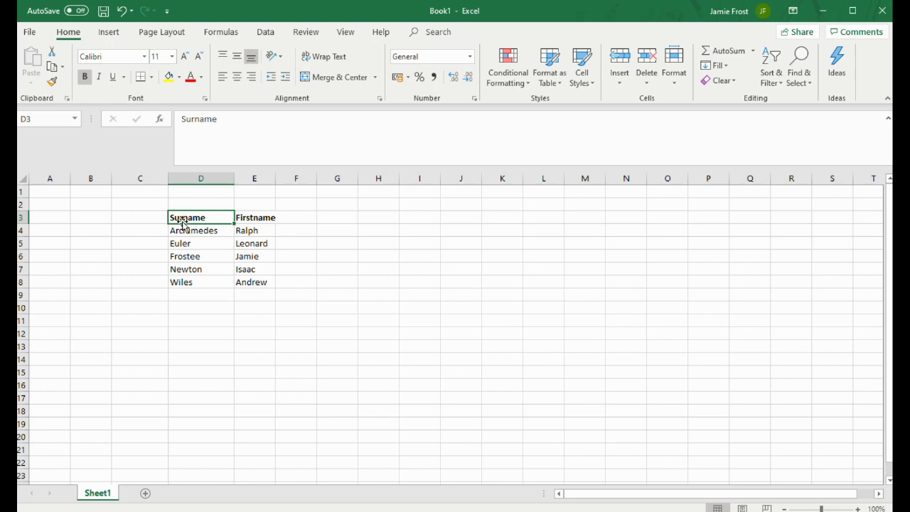
pyautogui.click(251, 218)
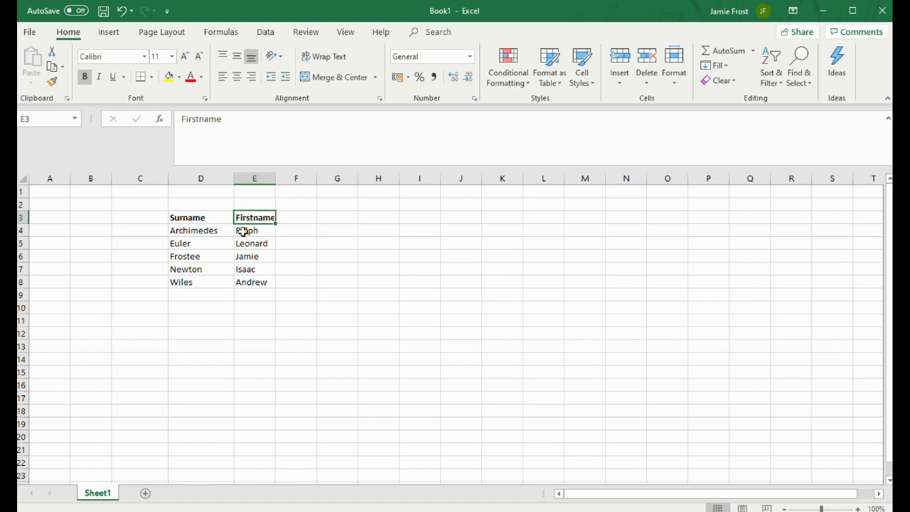
pyautogui.moveTo(197, 232); pyautogui.dragTo(256, 283)
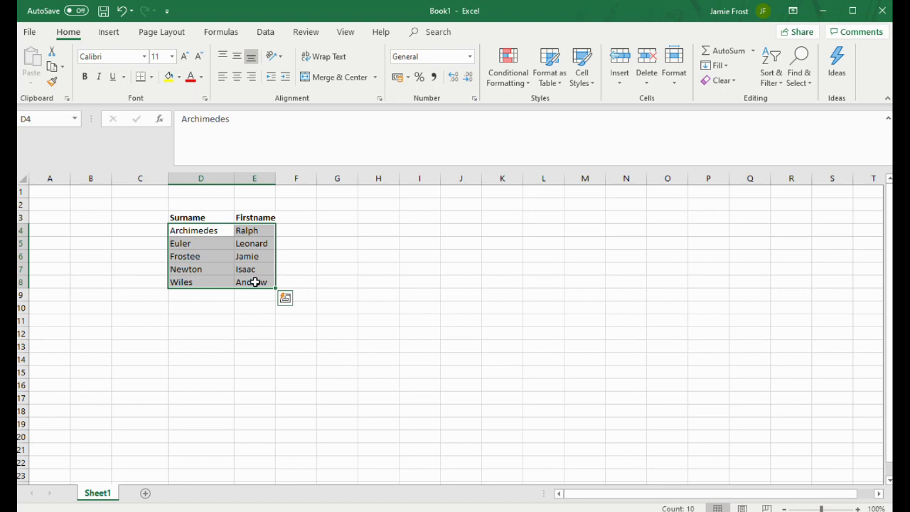
pyautogui.rightClick(222, 242)
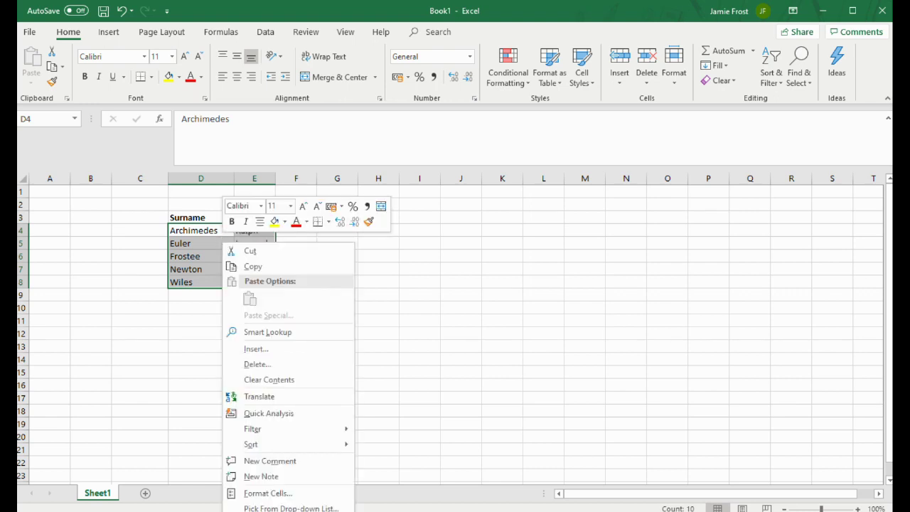
pyautogui.click(258, 266)
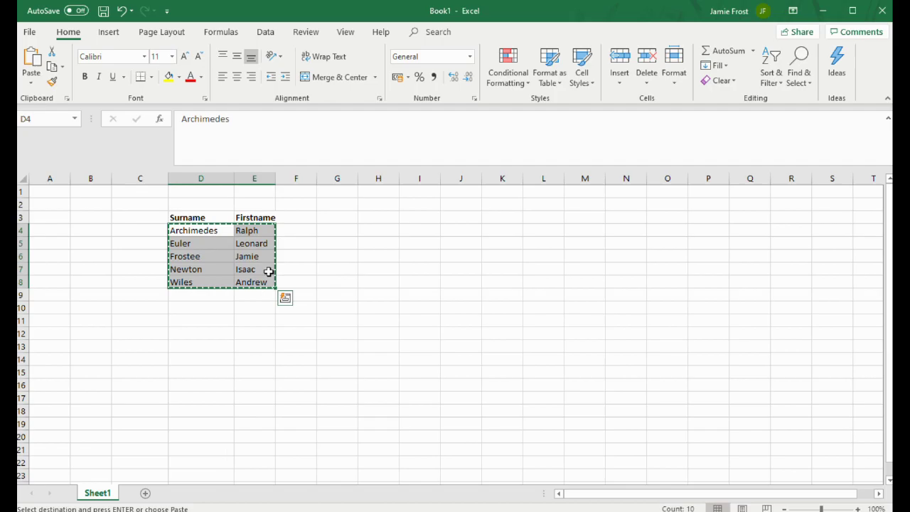
pyautogui.hotkey('alt', 'Tab')
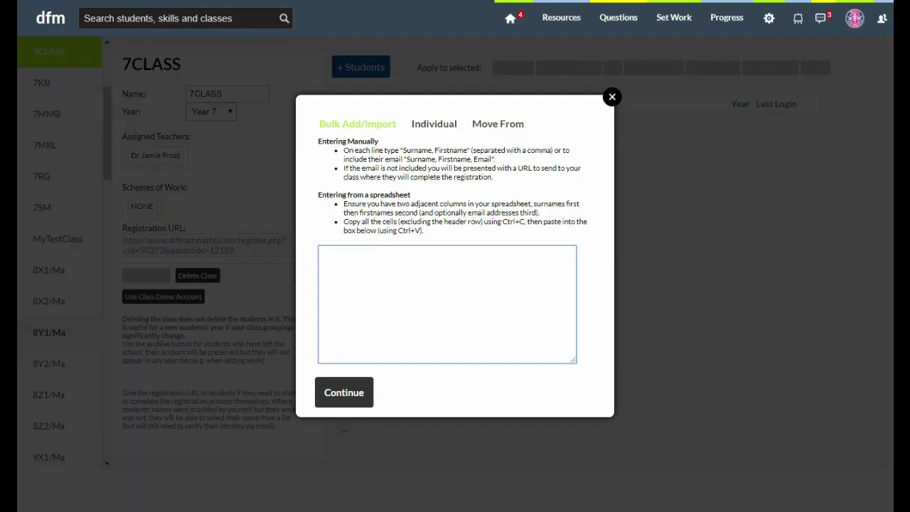
# - Paste the five student names into Bulk Add and continue to the confirmation list
pyautogui.hotkey('ctrl', 'v')
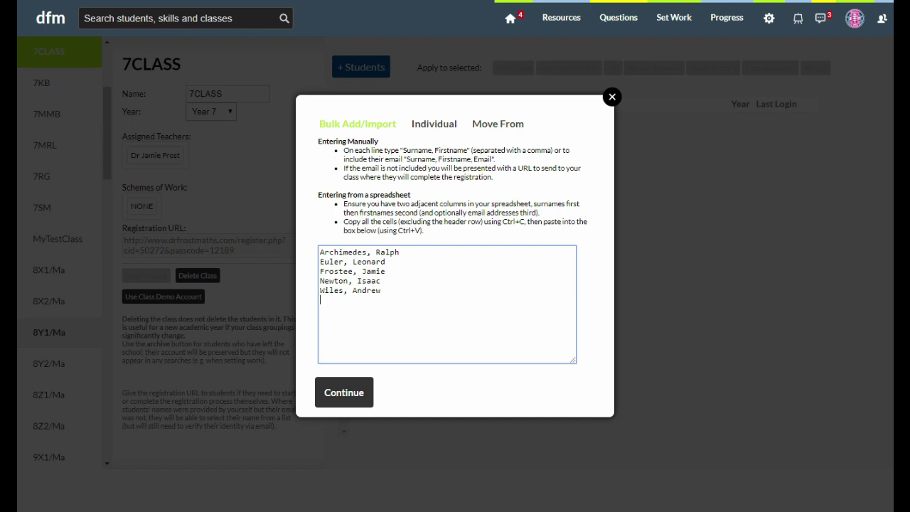
pyautogui.click(343, 393)
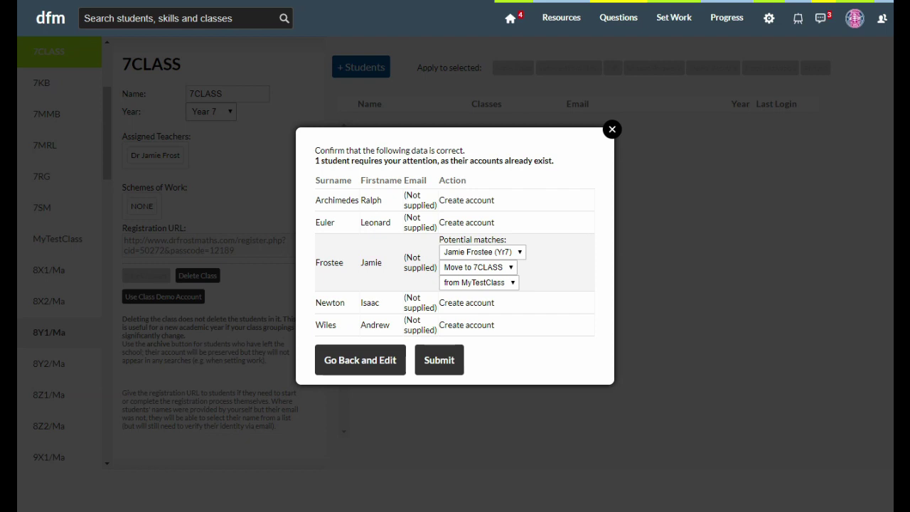
# - Set the existing student to 'Add to 7CLASS', keeping their matched existing account rather than 'Create new'
pyautogui.click(459, 269)
pyautogui.click(458, 281)
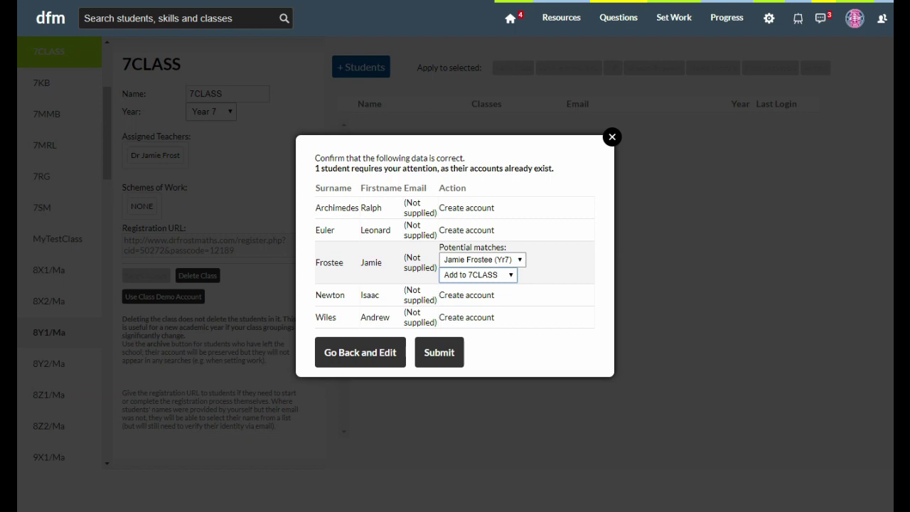
pyautogui.click(473, 259)
pyautogui.click(472, 275)
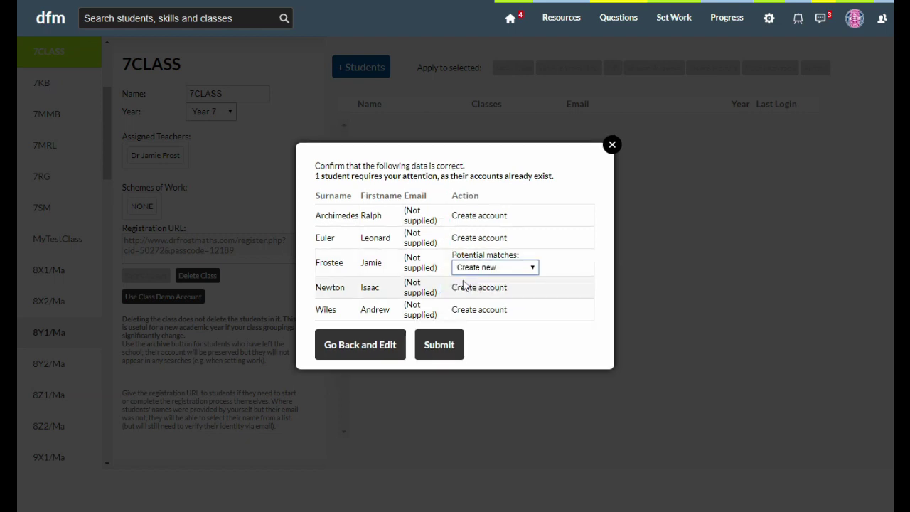
pyautogui.click(472, 269)
pyautogui.click(472, 279)
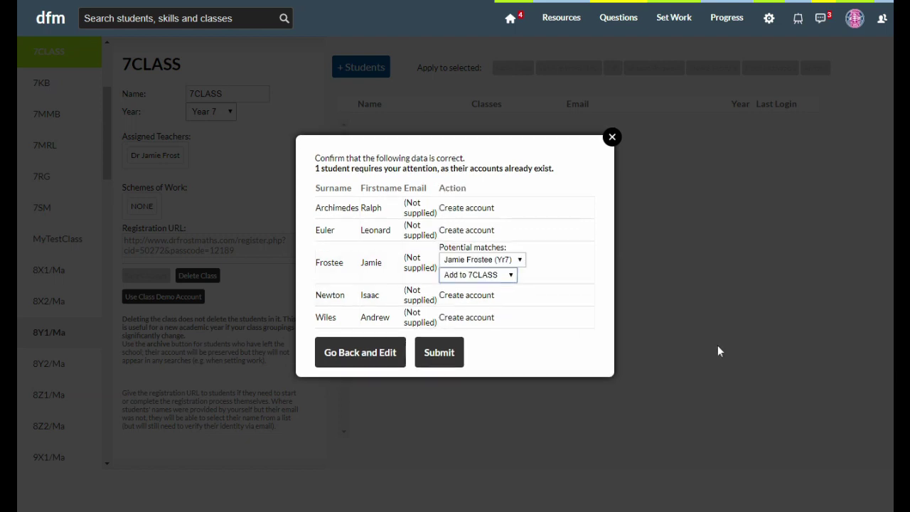
# - Submit the confirmed students, dismiss the email notice, and open the MyTestClass page
pyautogui.click(439, 352)
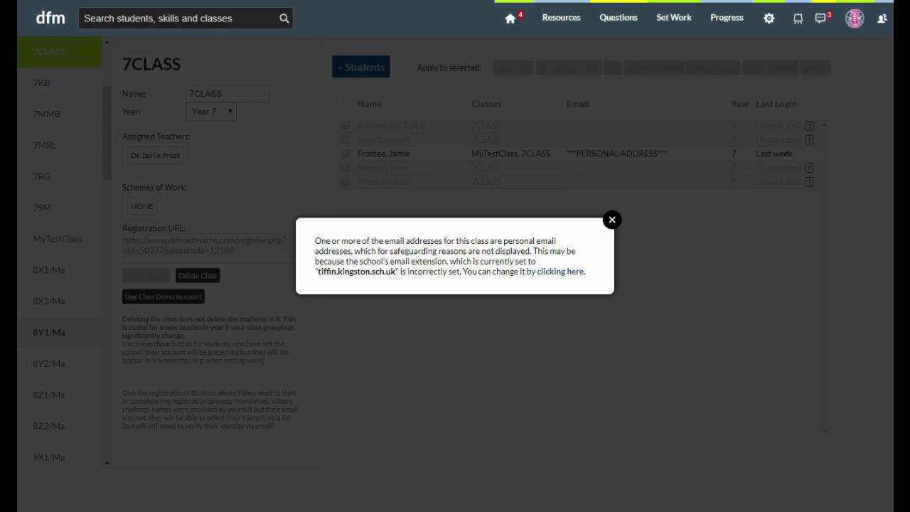
pyautogui.click(505, 307)
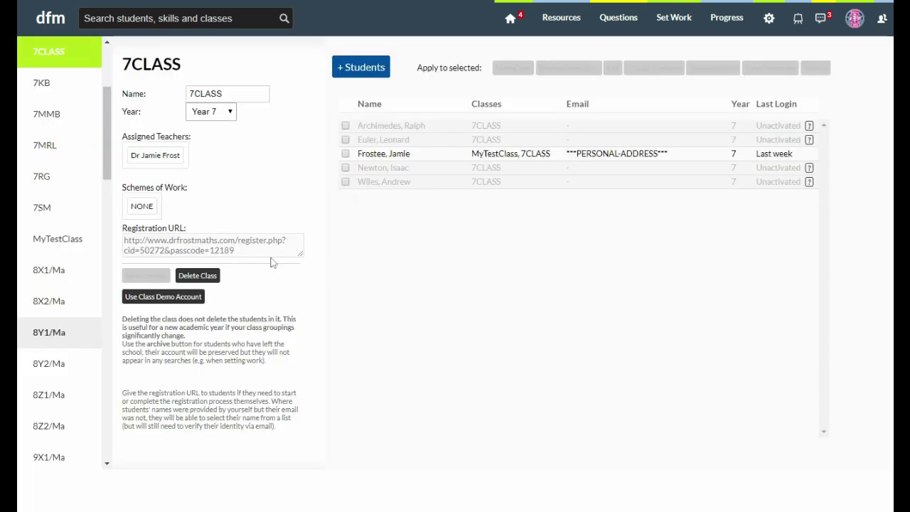
pyautogui.moveTo(237, 251); pyautogui.dragTo(108, 230)
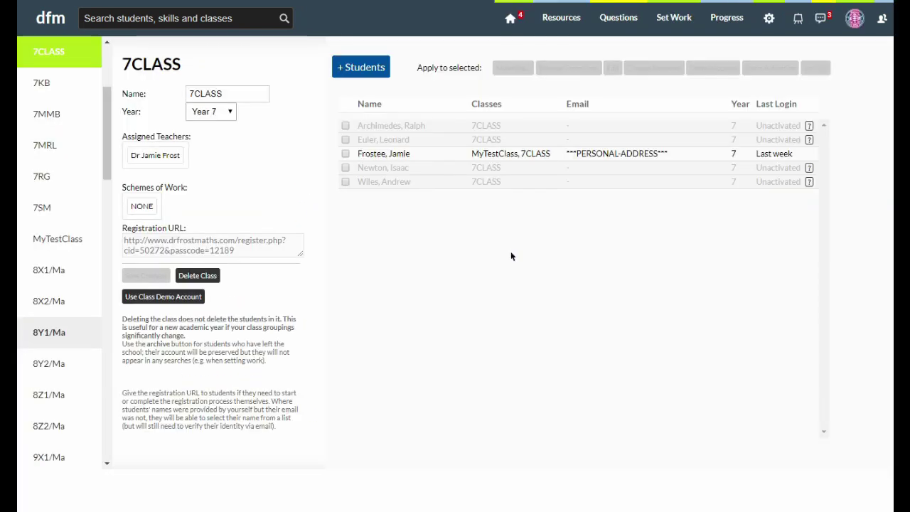
pyautogui.click(61, 240)
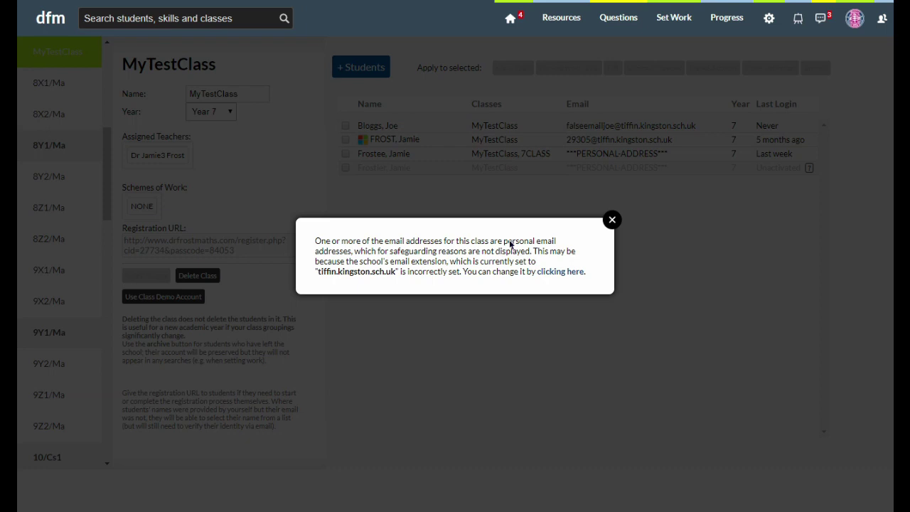
# - Open and close the gear admin menu, then close the personal email warning
pyautogui.click(770, 19)
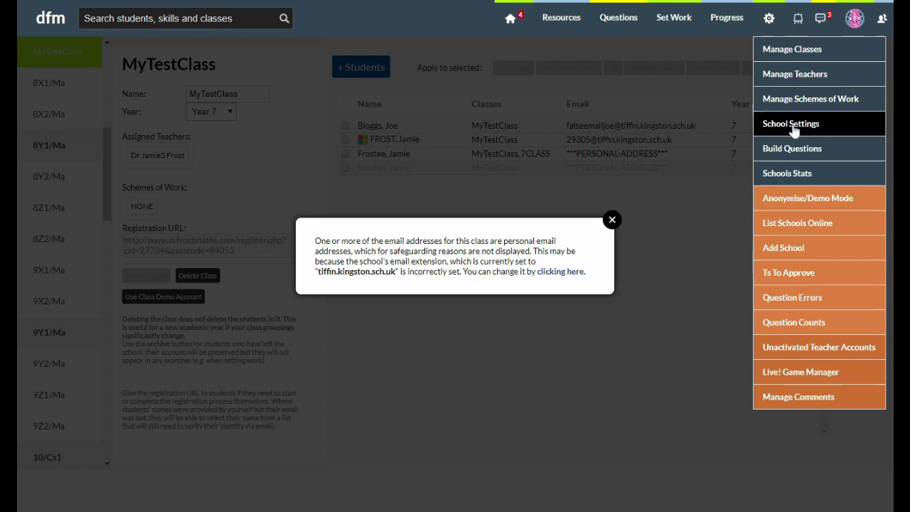
pyautogui.click(516, 197)
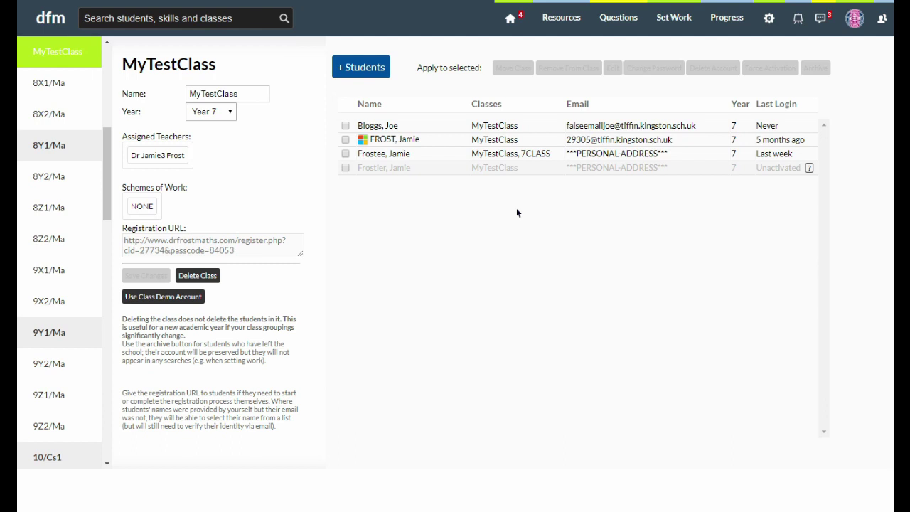
# - Select the unactivated student and view Move Class and Edit, cancelling both without changes
pyautogui.click(523, 168)
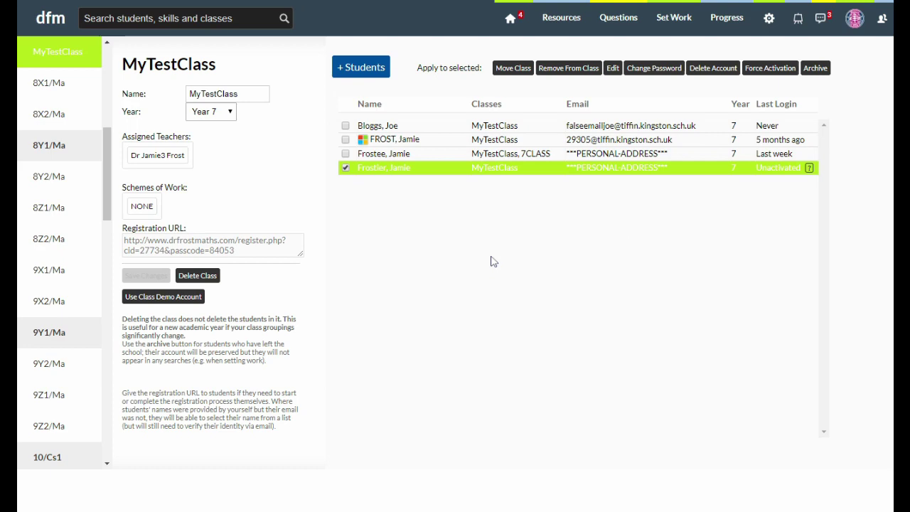
pyautogui.click(512, 71)
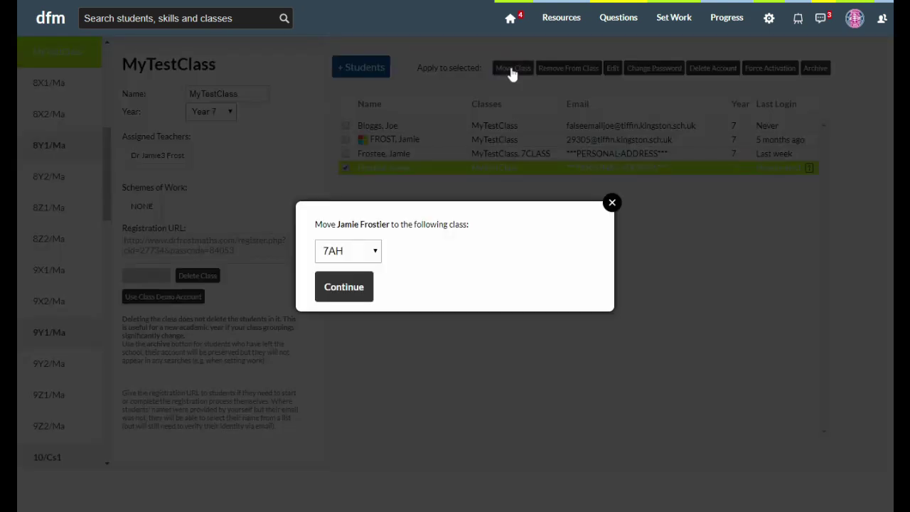
pyautogui.click(692, 221)
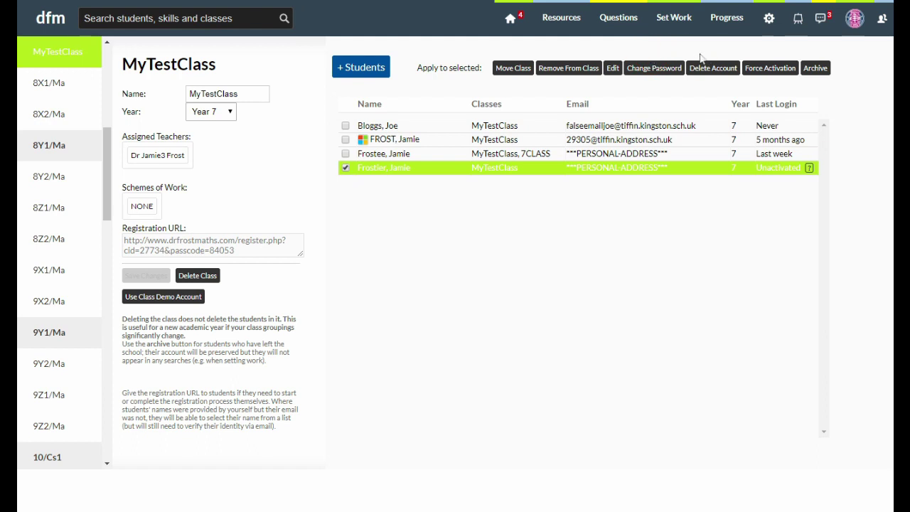
pyautogui.click(613, 68)
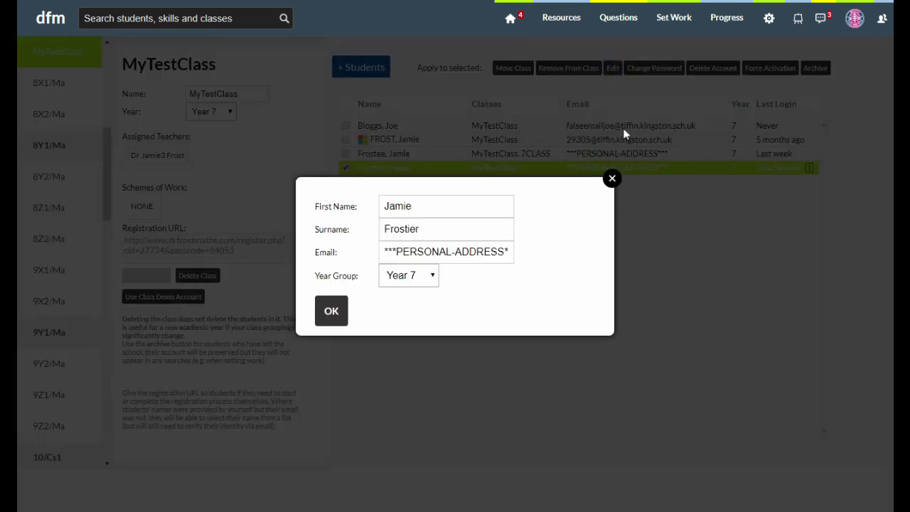
pyautogui.click(675, 268)
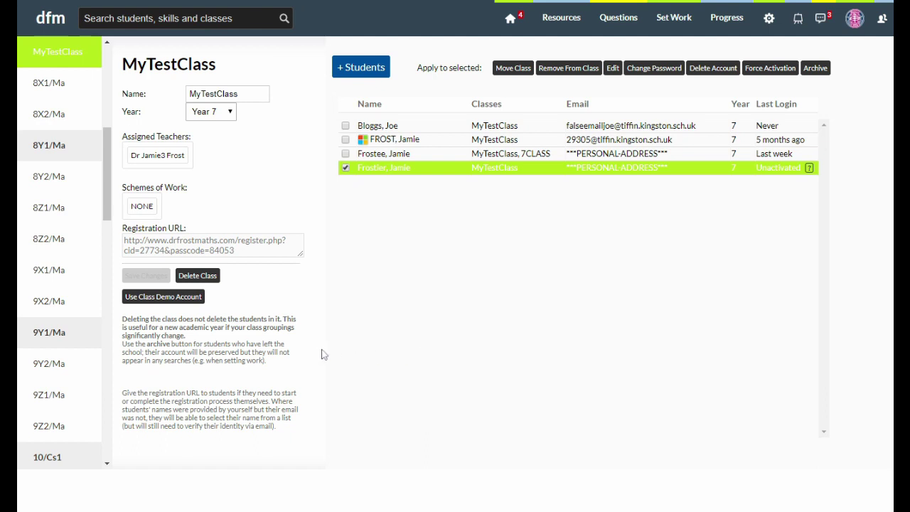
pyautogui.moveTo(107, 173); pyautogui.dragTo(108, 475)
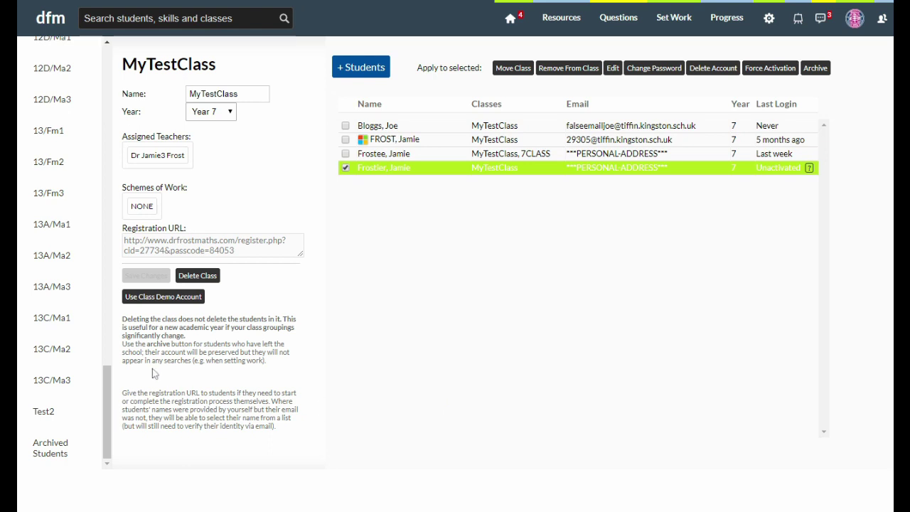
pyautogui.scroll(15, 82, 362)
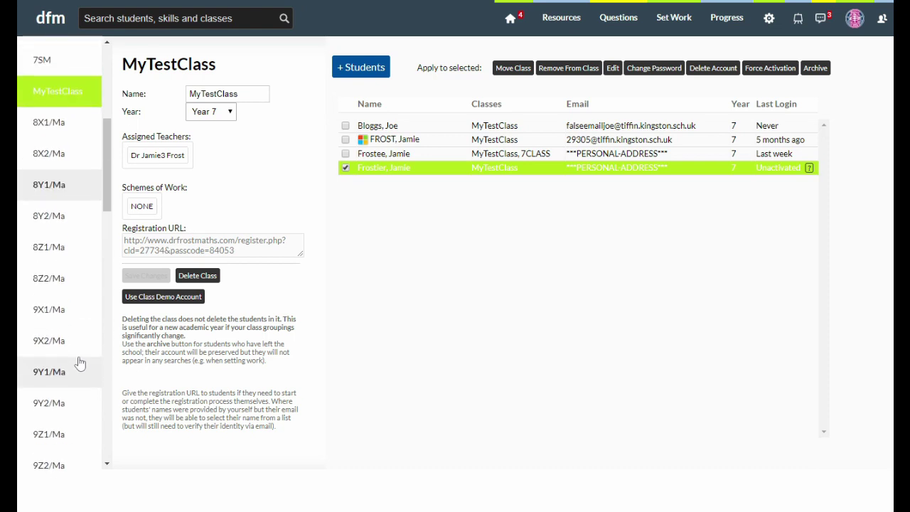
pyautogui.scroll(5, 80, 364)
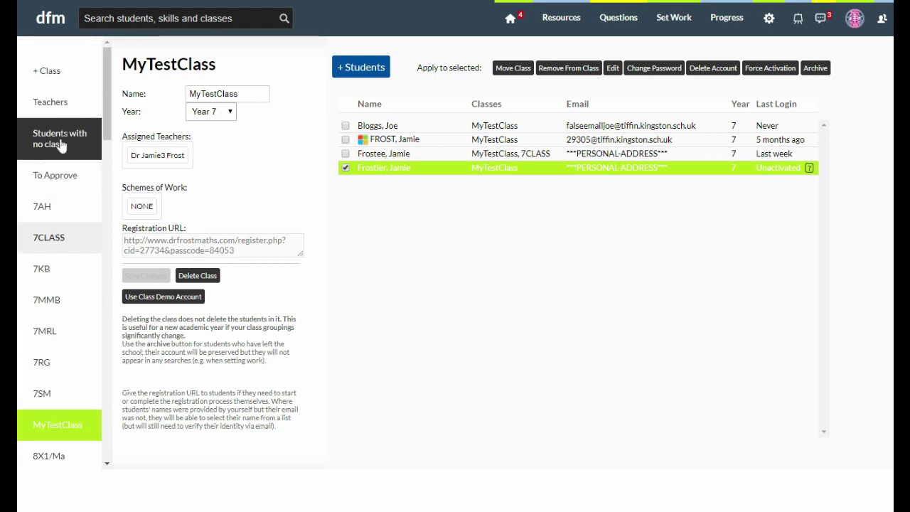
pyautogui.click(61, 145)
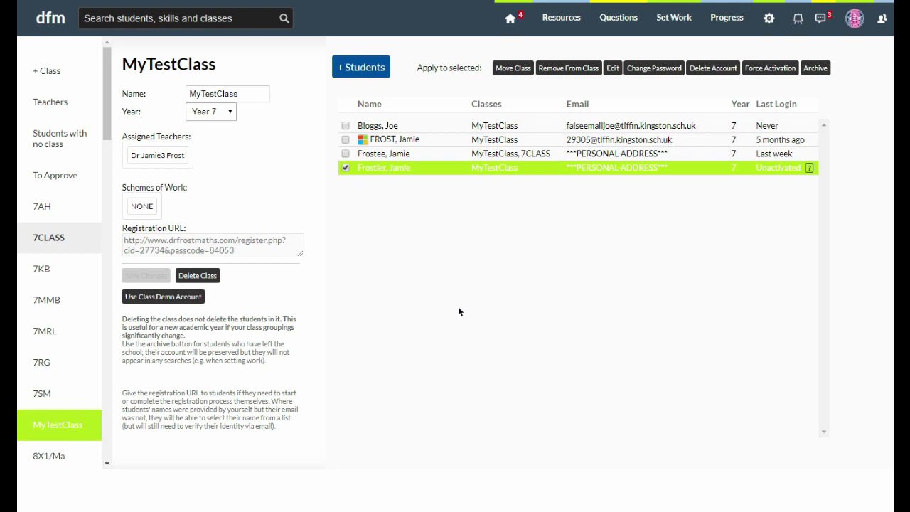
pyautogui.click(218, 93)
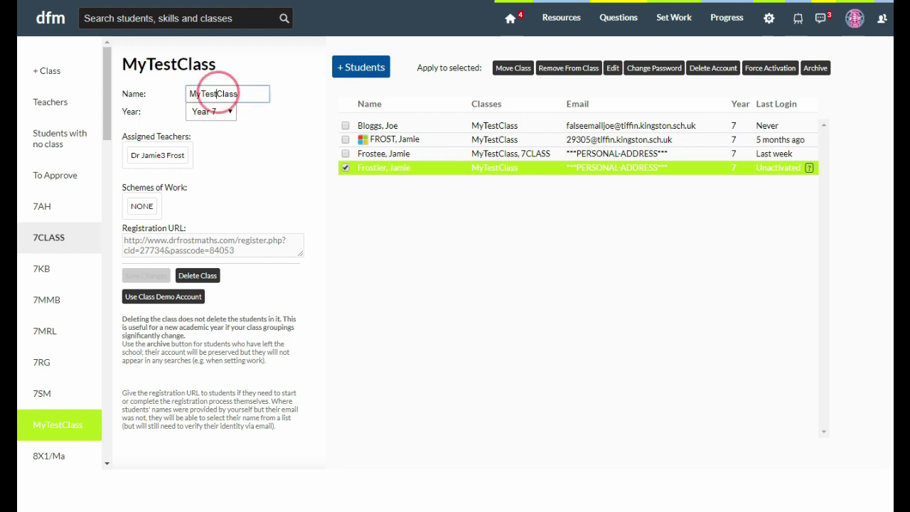
pyautogui.click(204, 117)
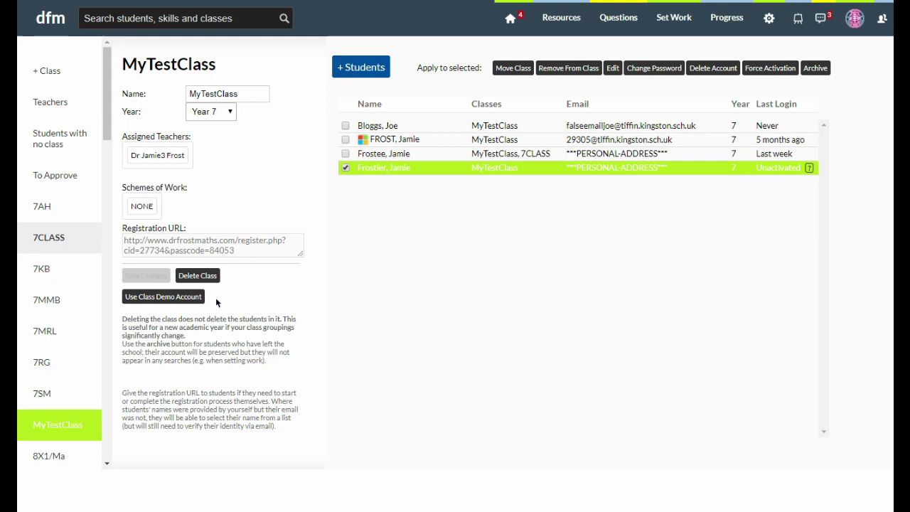
pyautogui.click(192, 297)
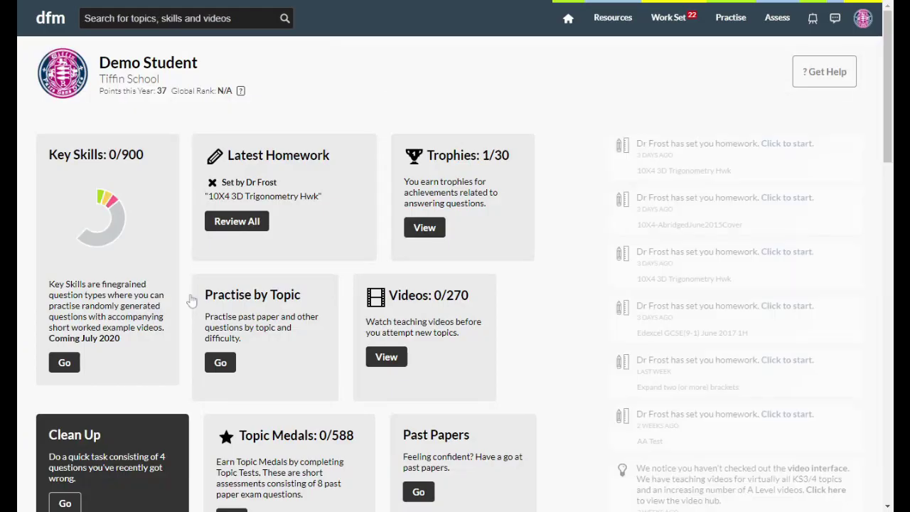
pyautogui.click(724, 257)
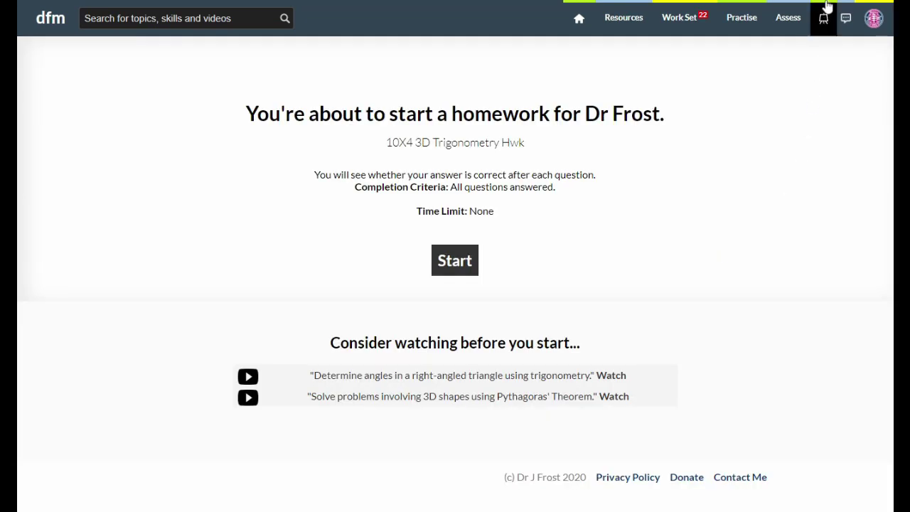
pyautogui.hotkey('alt', 'Left')
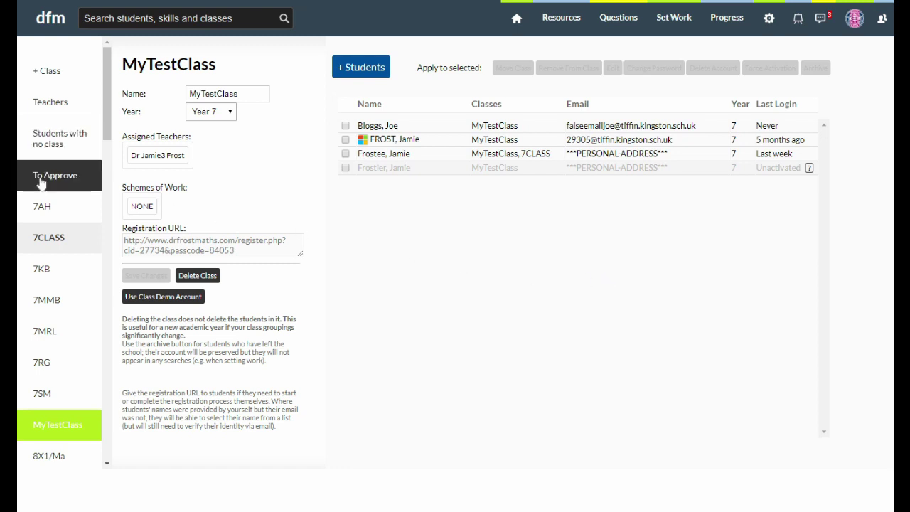
# - Start a new class via '+ Class' and launch the Class Setup Wizard
pyautogui.click(39, 81)
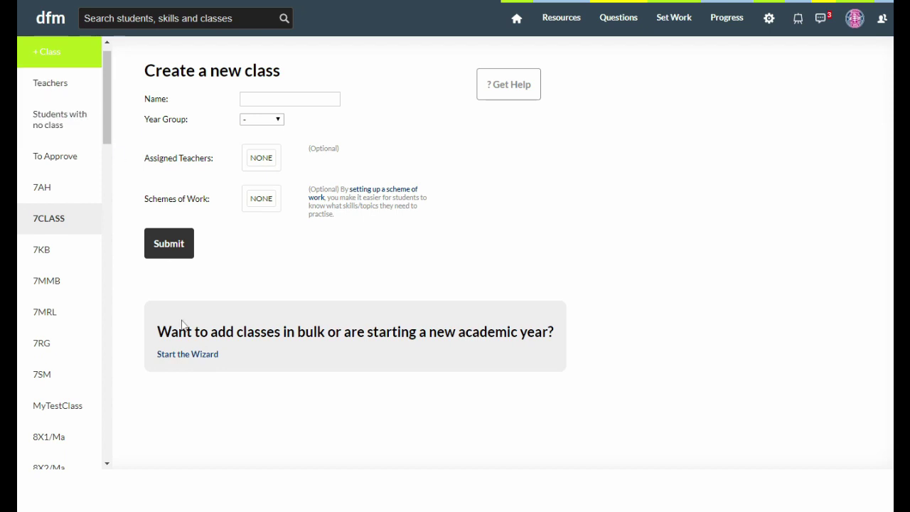
pyautogui.click(181, 357)
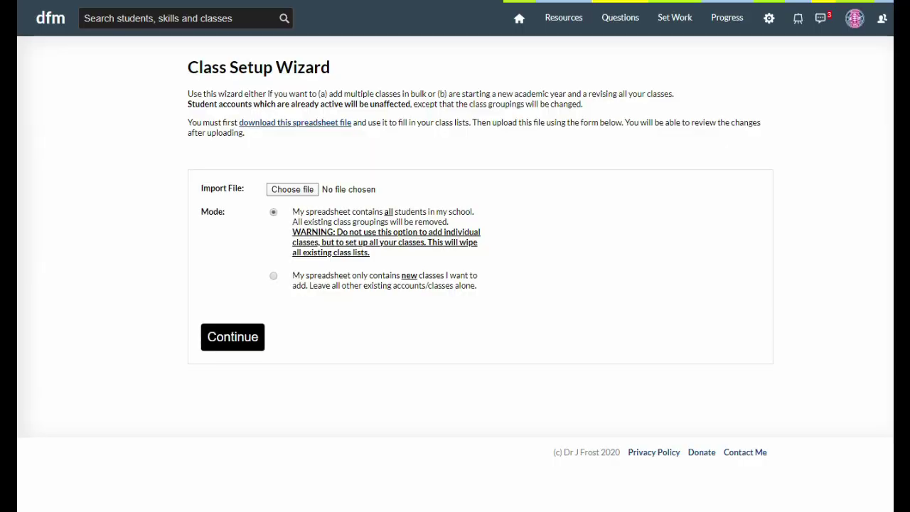
# - Upload dfm-import (8).xlsx to the wizard, keep the default Mode, and continue
pyautogui.click(303, 194)
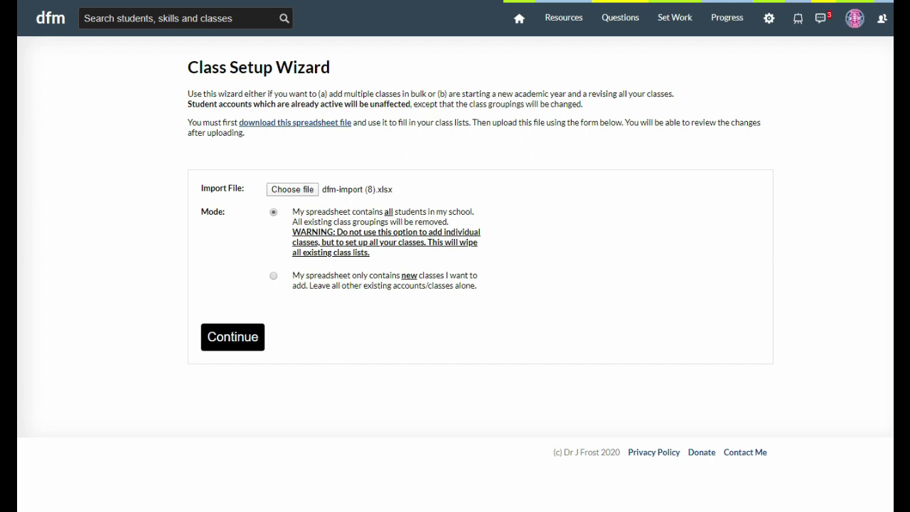
pyautogui.click(264, 219)
pyautogui.click(257, 280)
pyautogui.click(223, 338)
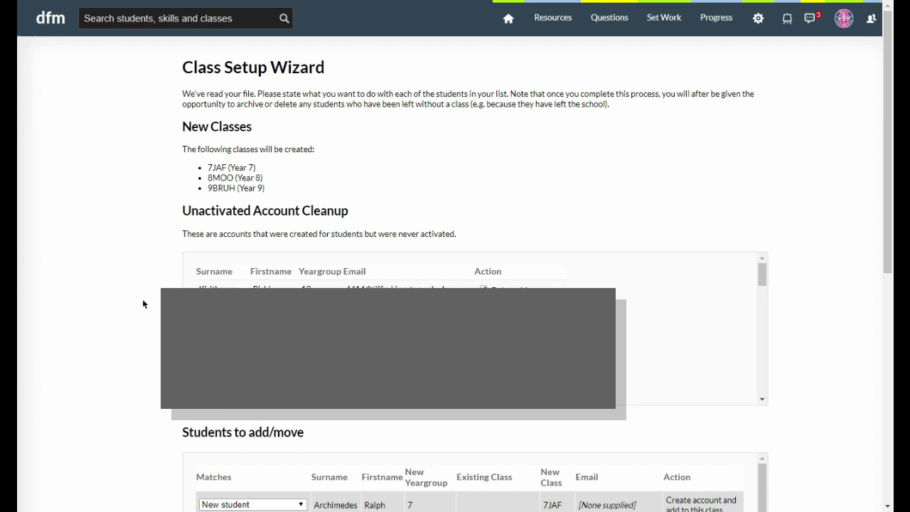
# - Change the imported student's match from the existing MyTestClass/7CLASS account to New student
pyautogui.scroll(-6, 131, 301)
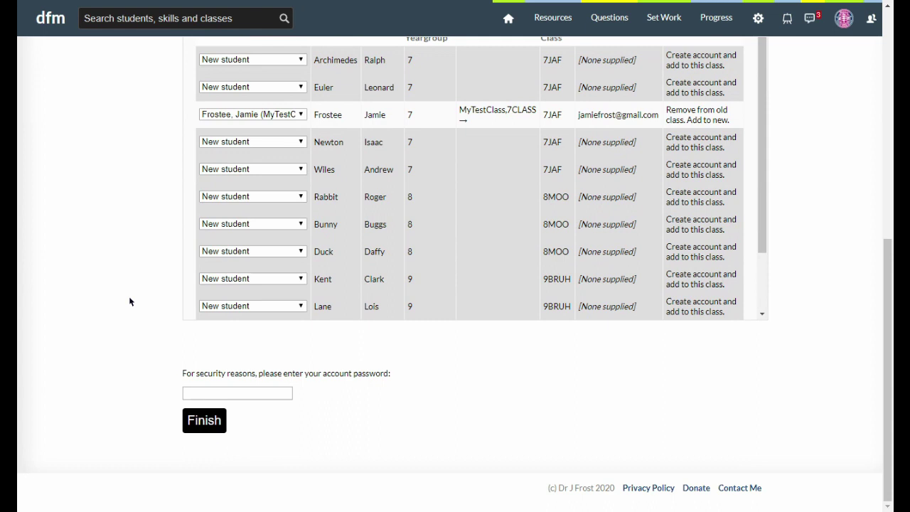
pyautogui.click(257, 118)
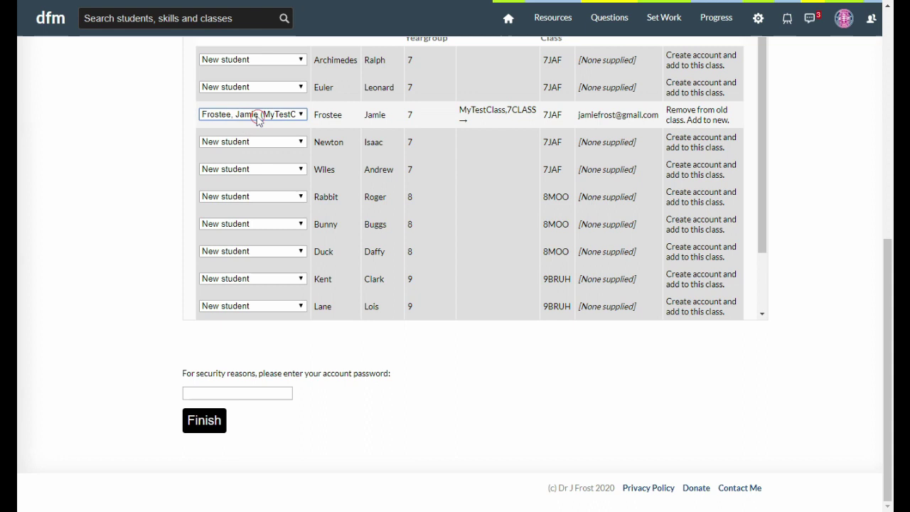
pyautogui.click(248, 131)
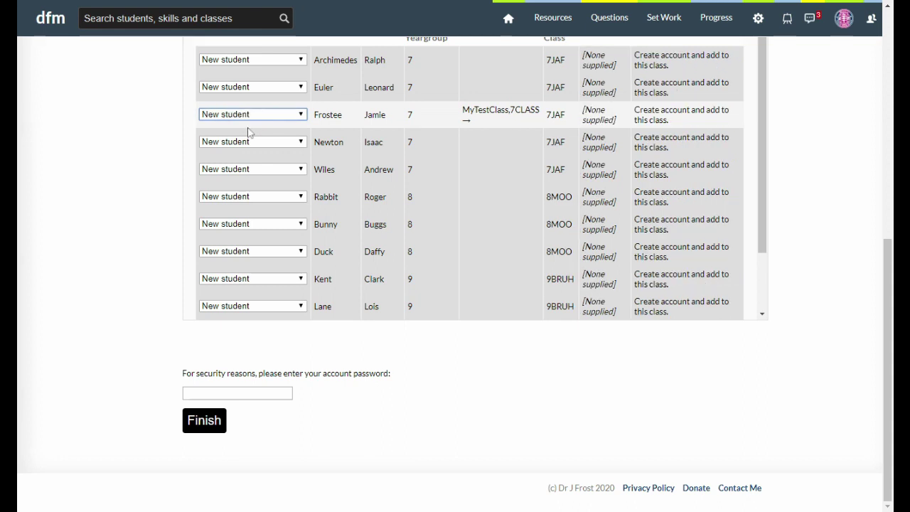